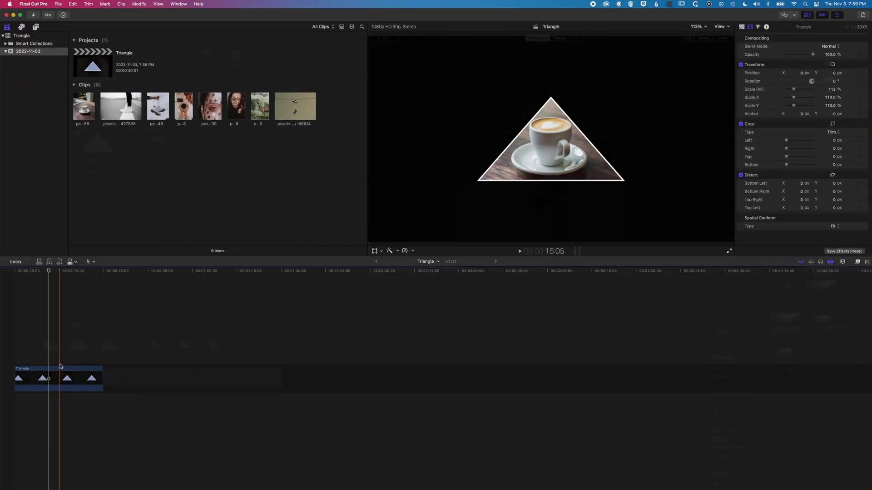
# Delete the old Triangle clip and add the Triangle generator from Ben's Generators to the timeline.
pyautogui.click(60, 369)
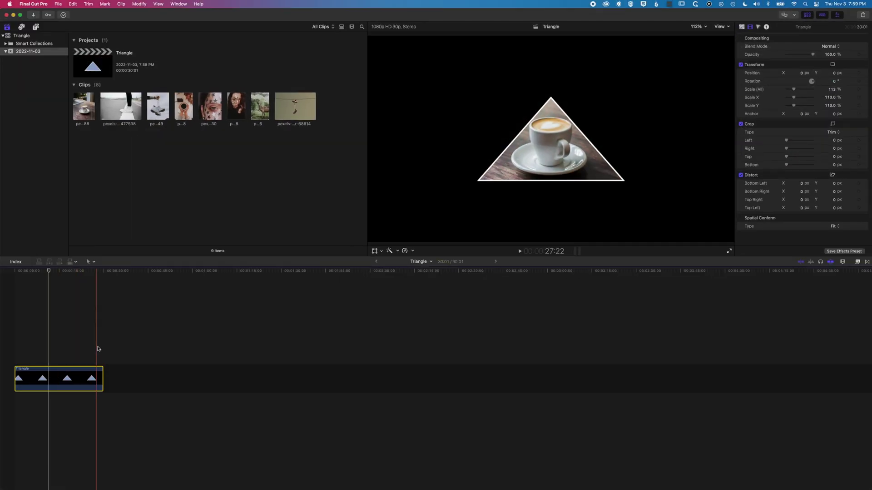
pyautogui.press('Delete')
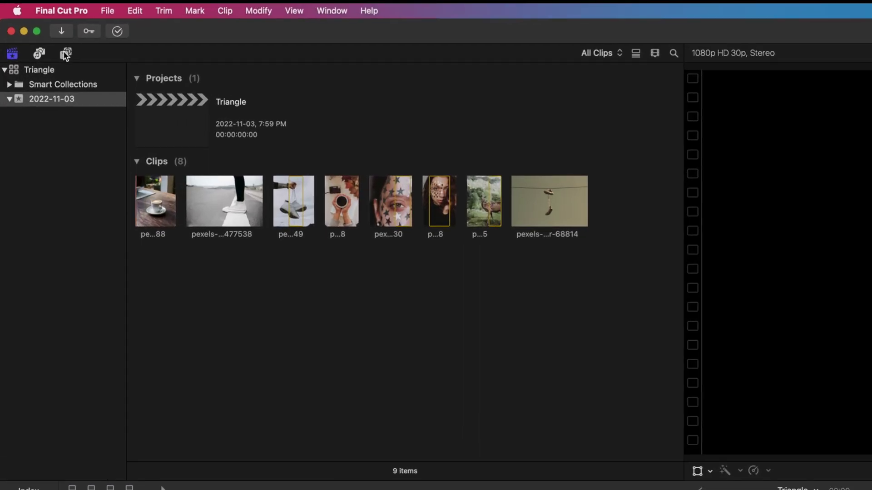
pyautogui.click(66, 54)
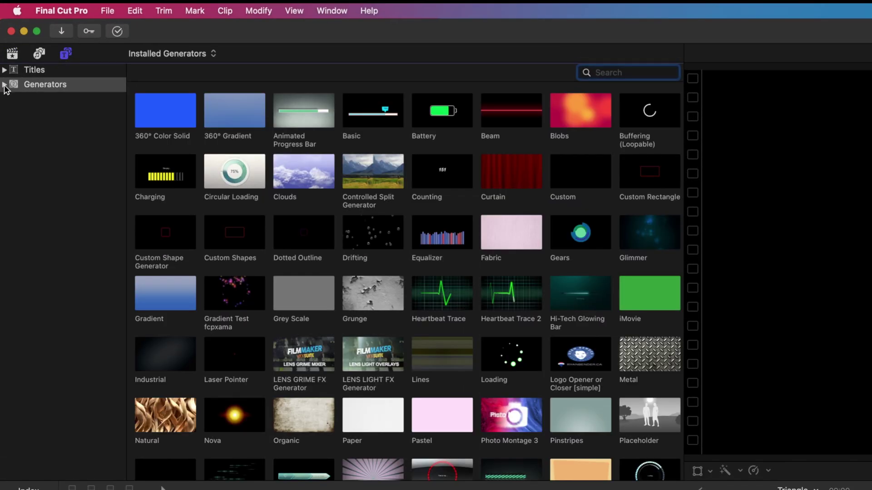
pyautogui.click(5, 84)
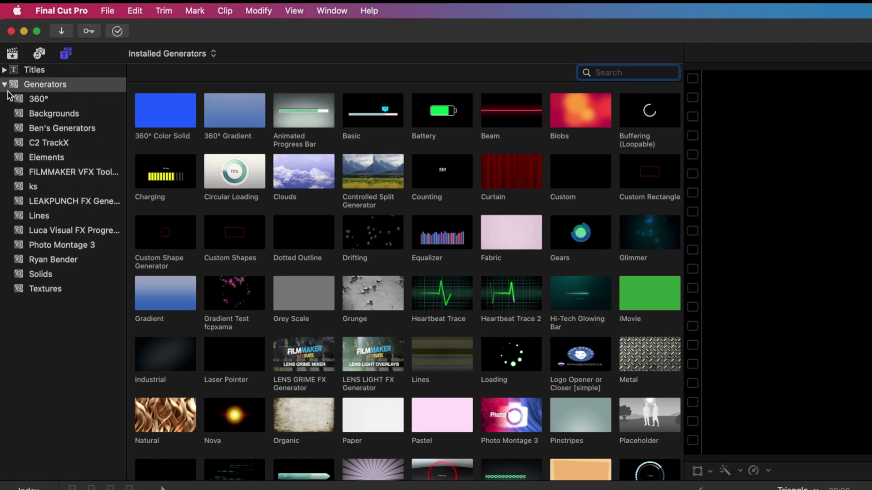
pyautogui.click(44, 129)
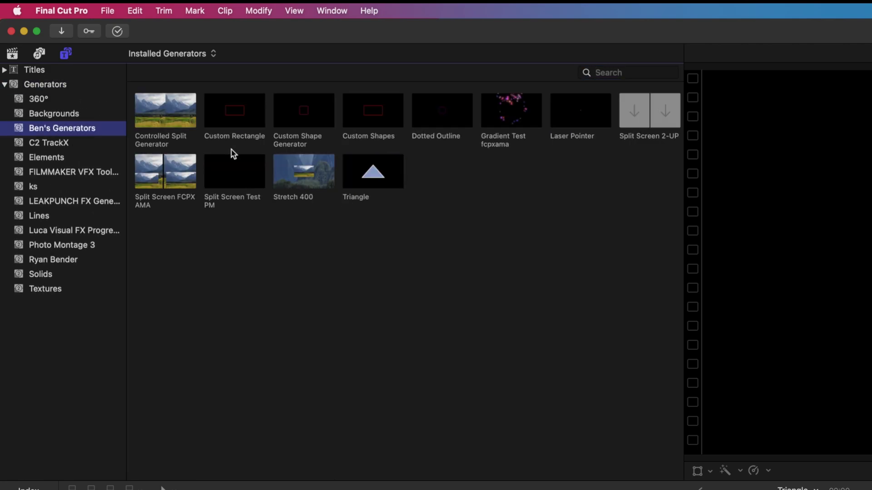
pyautogui.click(374, 182)
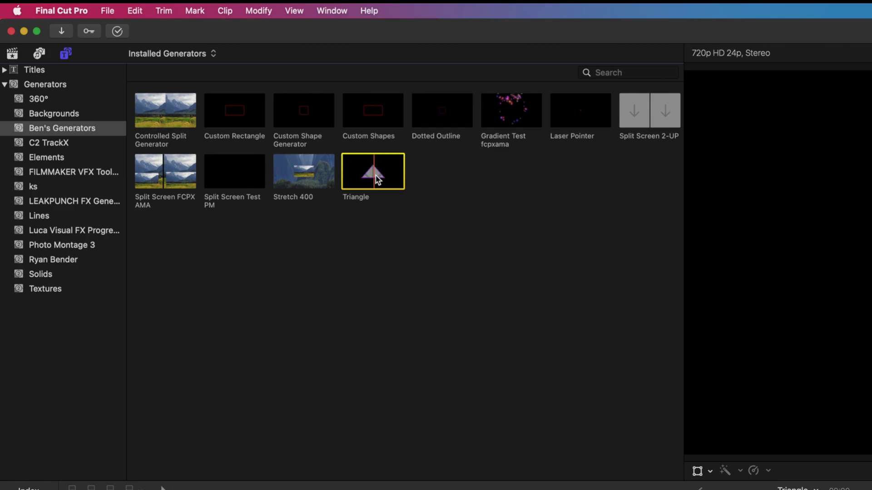
pyautogui.moveTo(377, 179); pyautogui.dragTo(9, 386)
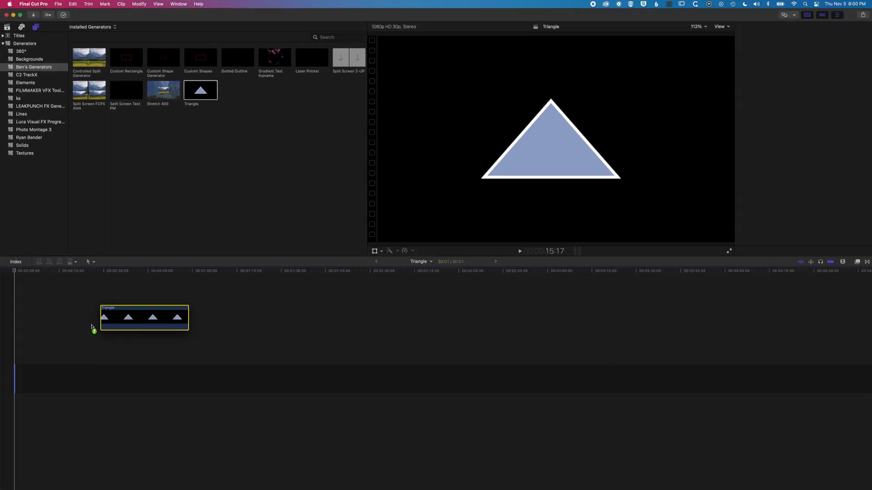
# Show the new Triangle clip in the Inspector with the playhead near 11:11, checking the workspace panels.
pyautogui.press('super+4')
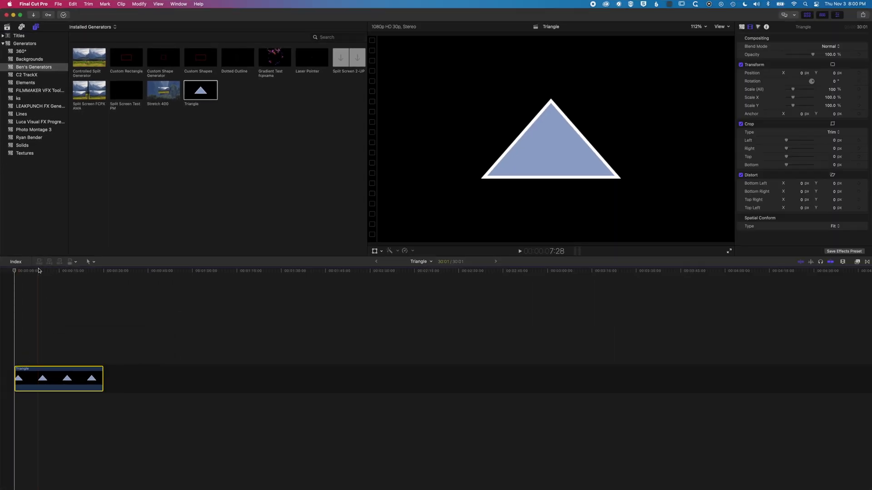
pyautogui.click(49, 272)
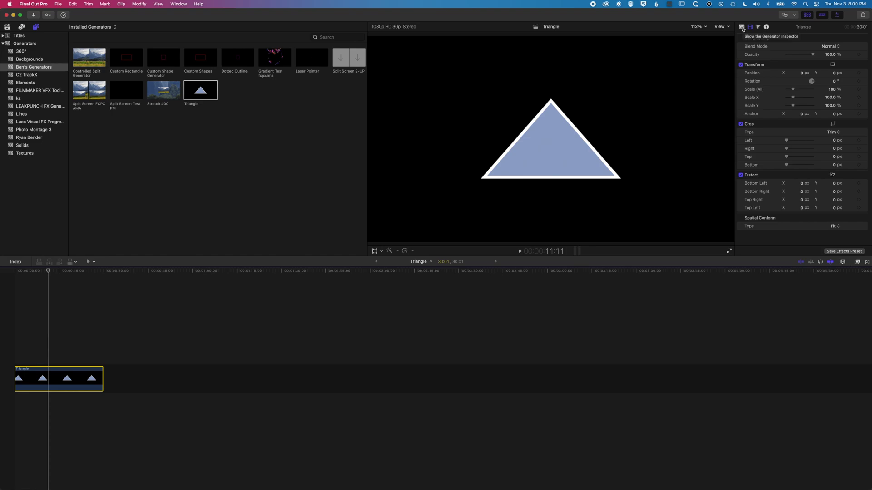
pyautogui.click(182, 2)
pyautogui.moveTo(227, 77)
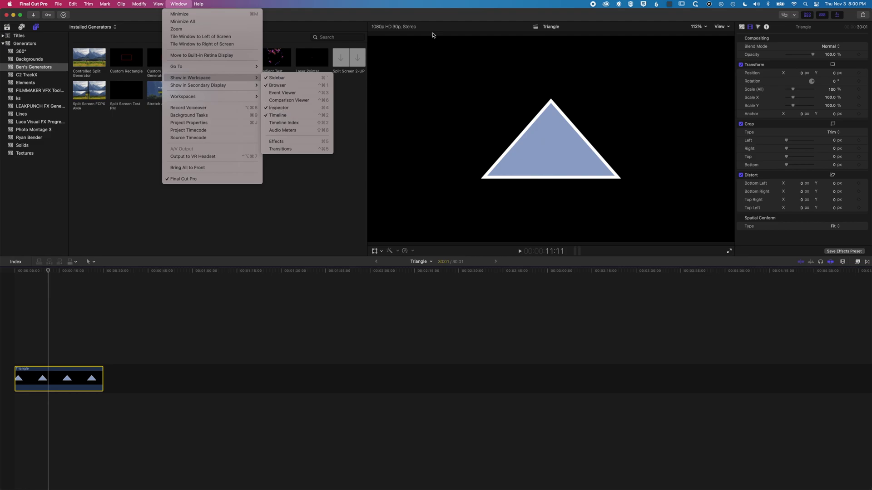
pyautogui.click(447, 18)
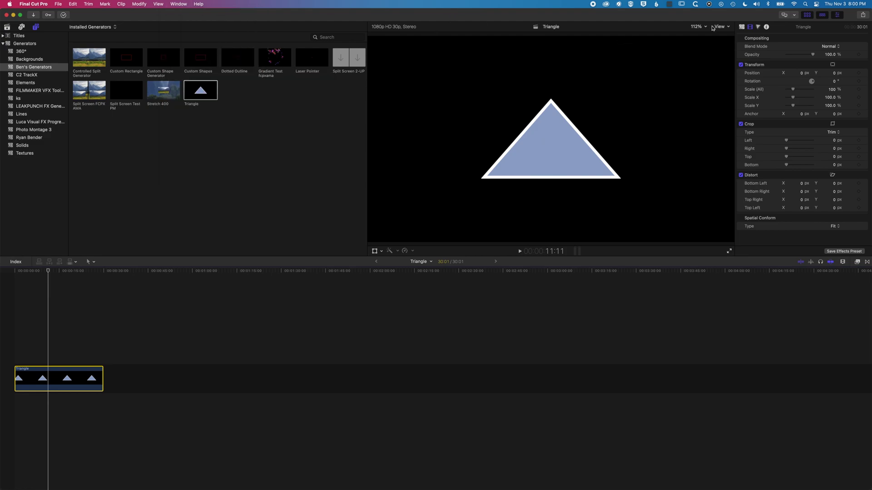
# Set the triangle's fill colour to gold and its outline colour to cyan.
pyautogui.click(741, 27)
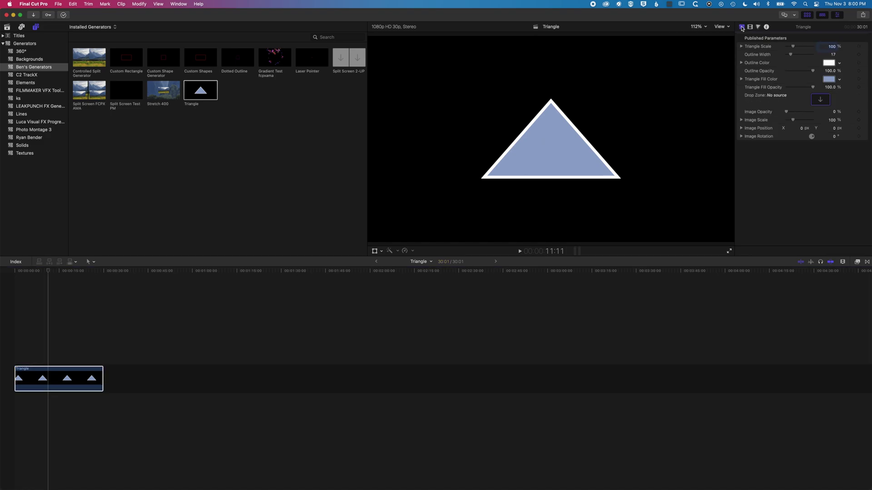
pyautogui.click(840, 81)
pyautogui.moveTo(824, 90)
pyautogui.mouseDown()
pyautogui.moveTo(833, 93)
pyautogui.moveTo(825, 94)
pyautogui.mouseUp()
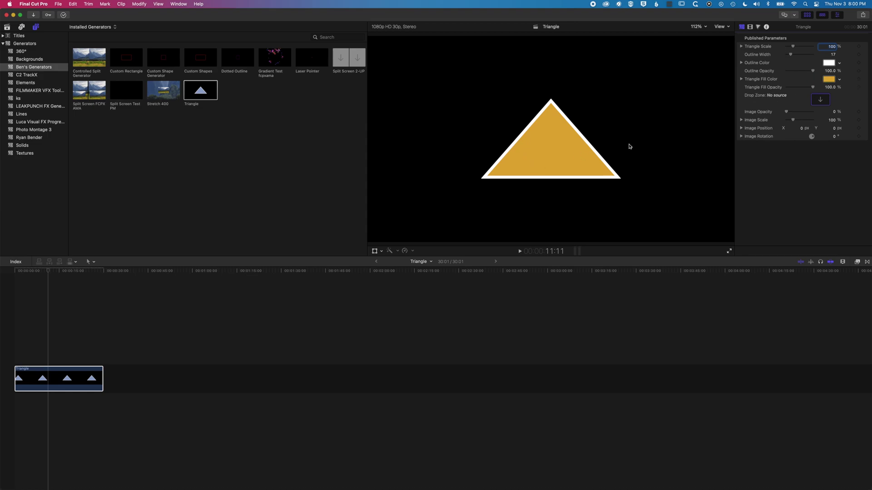
pyautogui.click(840, 65)
pyautogui.moveTo(822, 118); pyautogui.dragTo(819, 98)
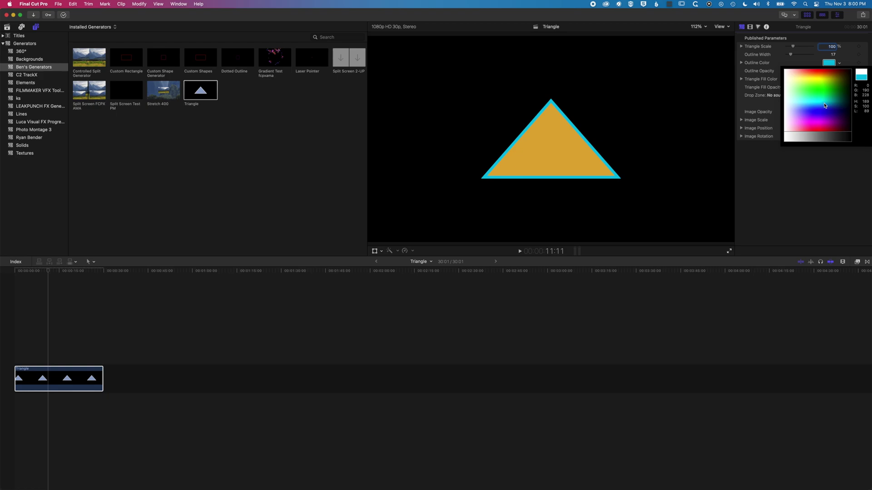
pyautogui.click(810, 66)
# Try 115% and separate X/Y Triangle Scale values, then reset the scale to 100%.
pyautogui.moveTo(794, 48); pyautogui.dragTo(793, 55)
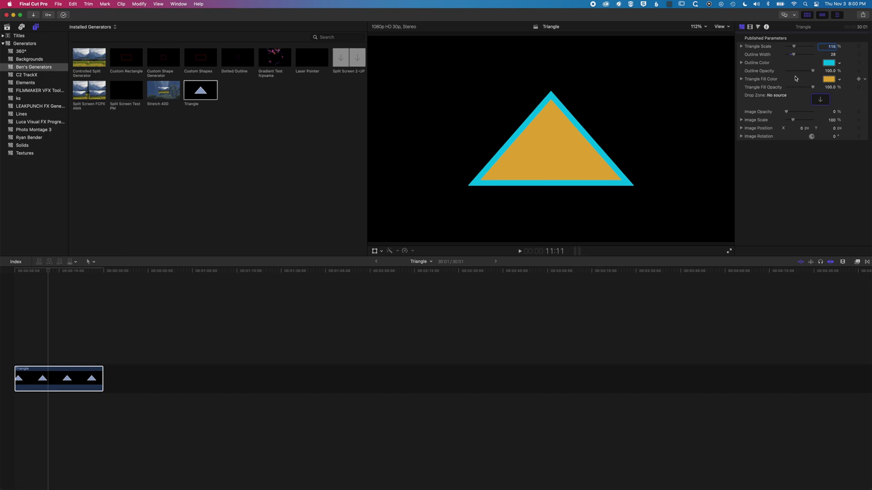
pyautogui.click(741, 46)
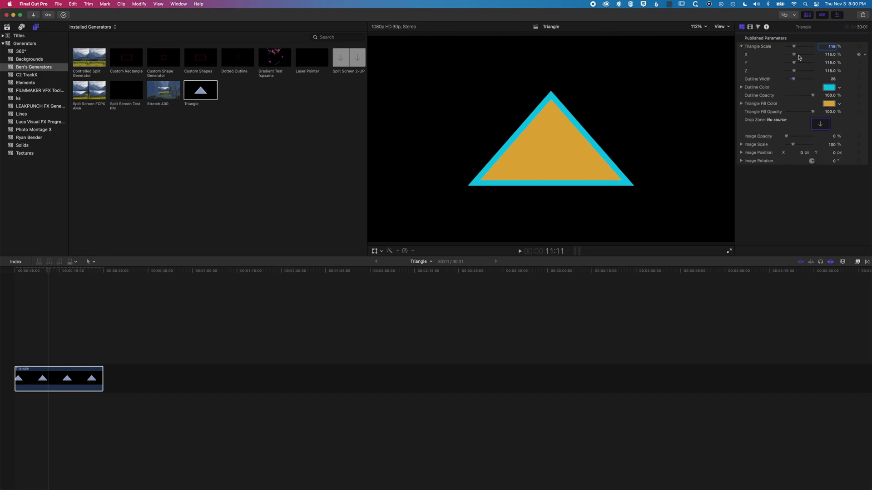
pyautogui.moveTo(795, 54); pyautogui.dragTo(799, 63)
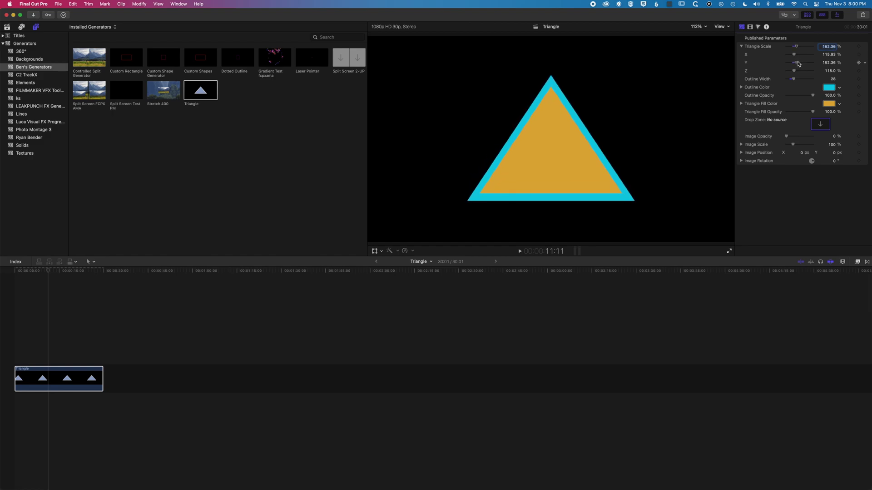
pyautogui.click(865, 45)
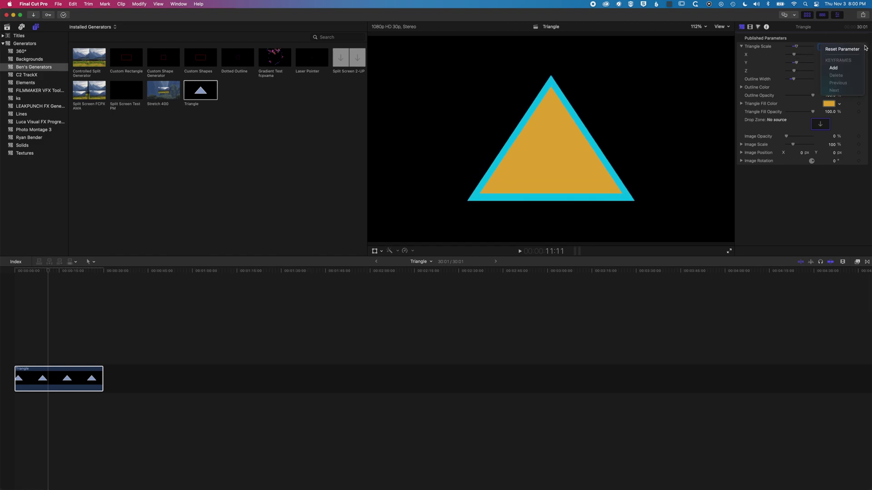
pyautogui.click(840, 50)
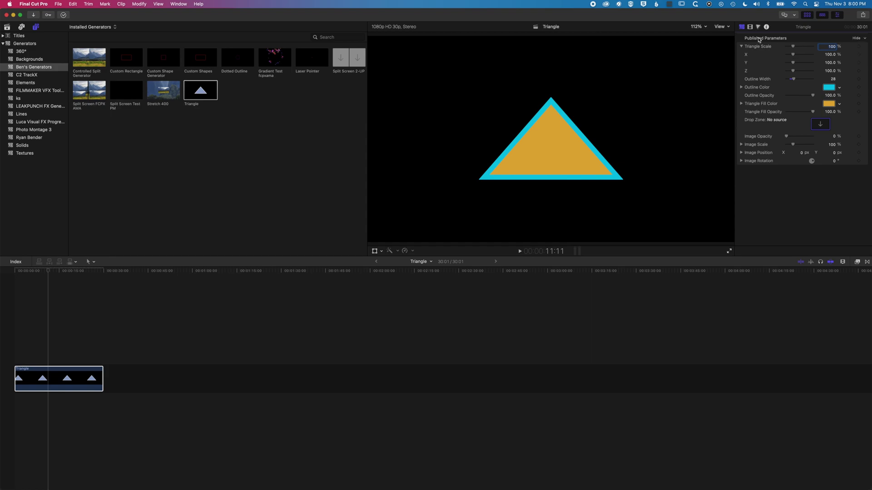
pyautogui.click(742, 47)
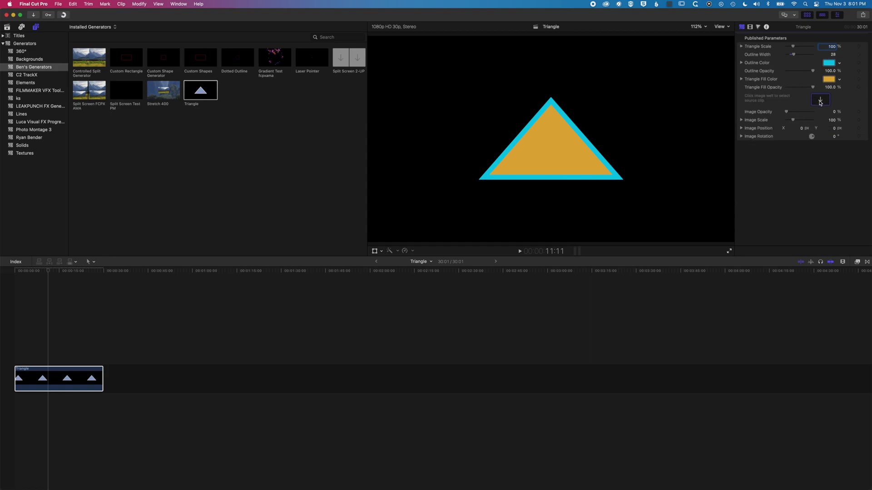
# Apply the star-covered face photo to the Triangle's Drop Zone and raise its image opacity to 100%.
pyautogui.click(7, 28)
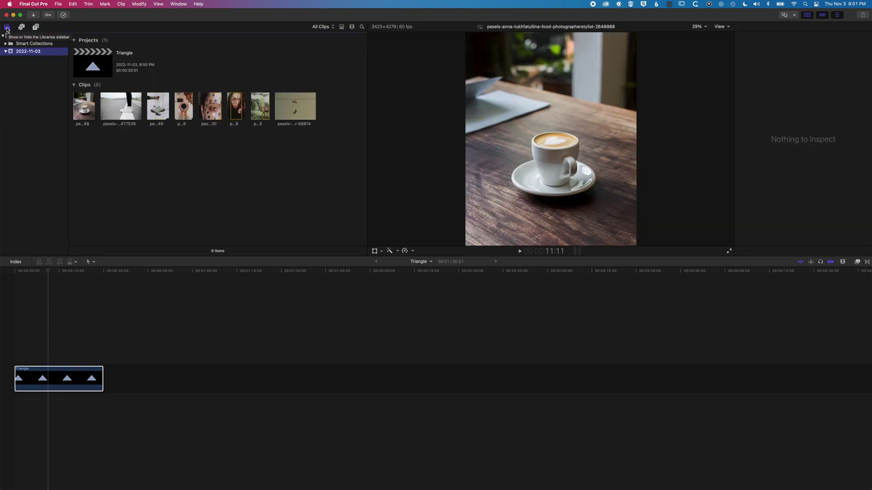
pyautogui.click(51, 382)
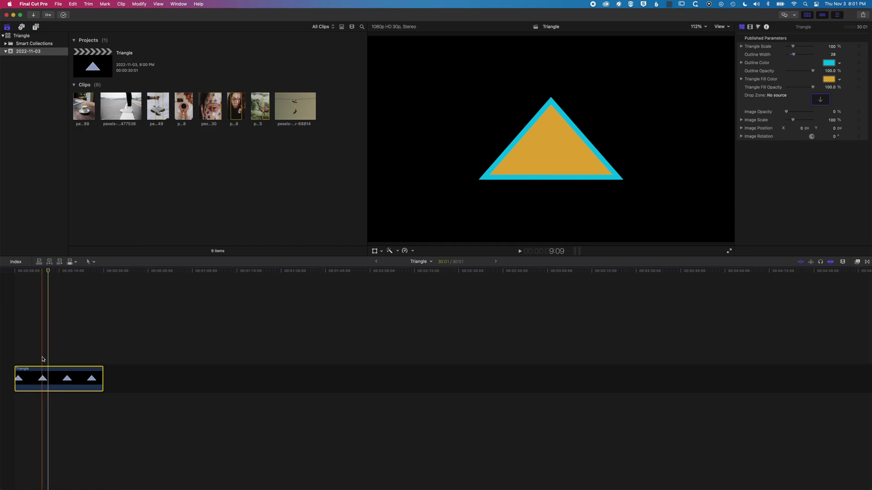
pyautogui.click(819, 101)
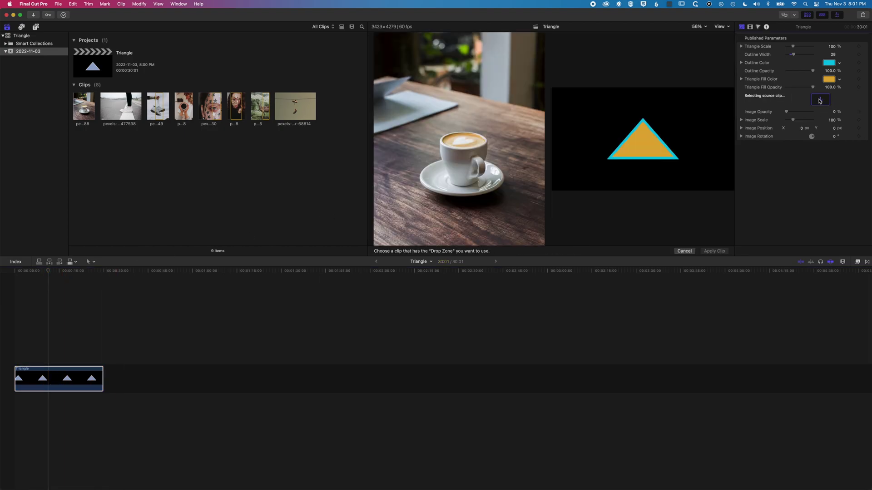
pyautogui.click(213, 110)
pyautogui.click(711, 252)
pyautogui.click(50, 386)
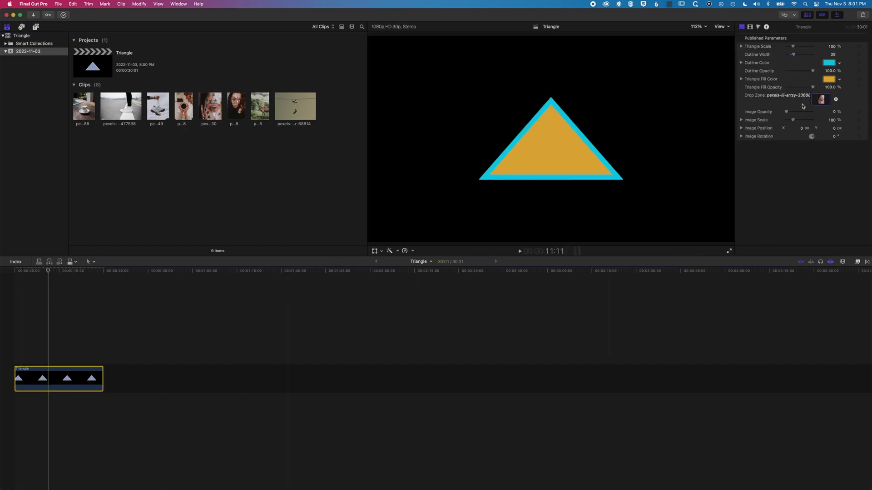
pyautogui.moveTo(787, 113); pyautogui.dragTo(833, 114)
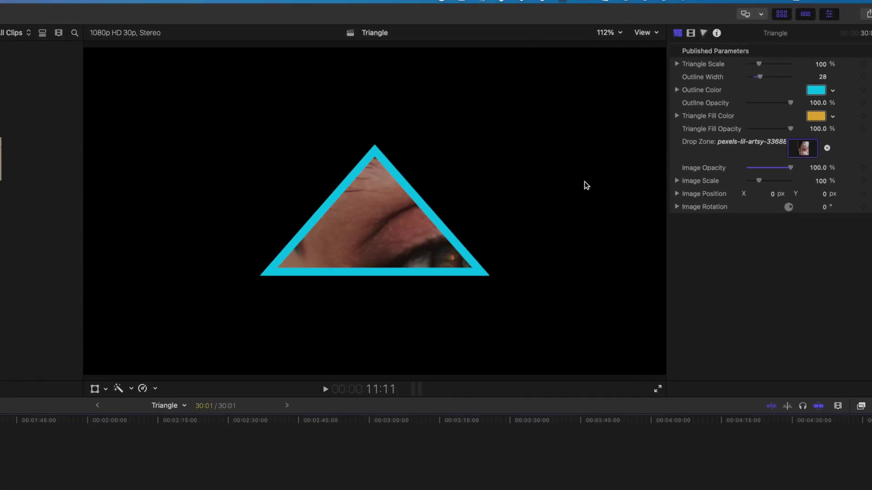
# Shrink the eye photo inside the triangle to about 53%, trying different rotations and positions.
pyautogui.moveTo(761, 184); pyautogui.dragTo(756, 181)
pyautogui.moveTo(824, 207); pyautogui.dragTo(824, 210)
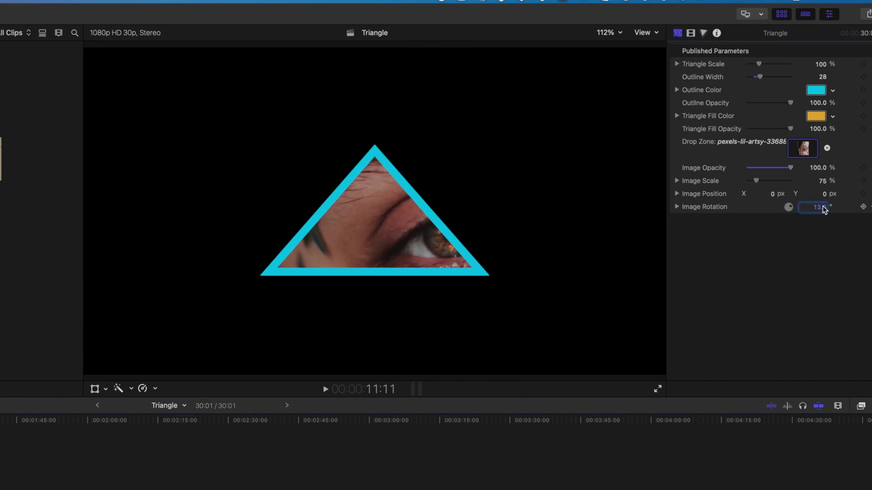
pyautogui.moveTo(771, 194); pyautogui.dragTo(771, 195)
pyautogui.click(823, 195)
pyautogui.moveTo(757, 183); pyautogui.dragTo(767, 194)
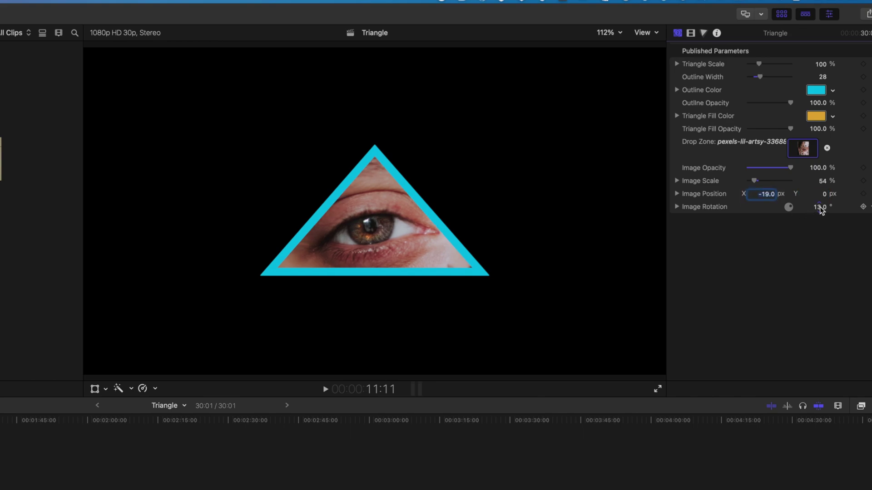
pyautogui.moveTo(821, 207); pyautogui.dragTo(819, 208)
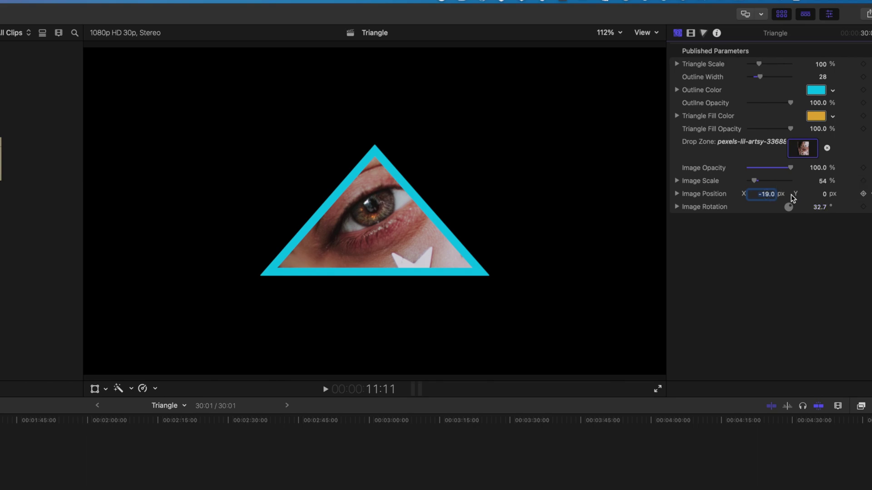
# Reset the photo's rotation to 0°, nudge it up and right, and add the shoe clip after the Triangle.
pyautogui.click(869, 195)
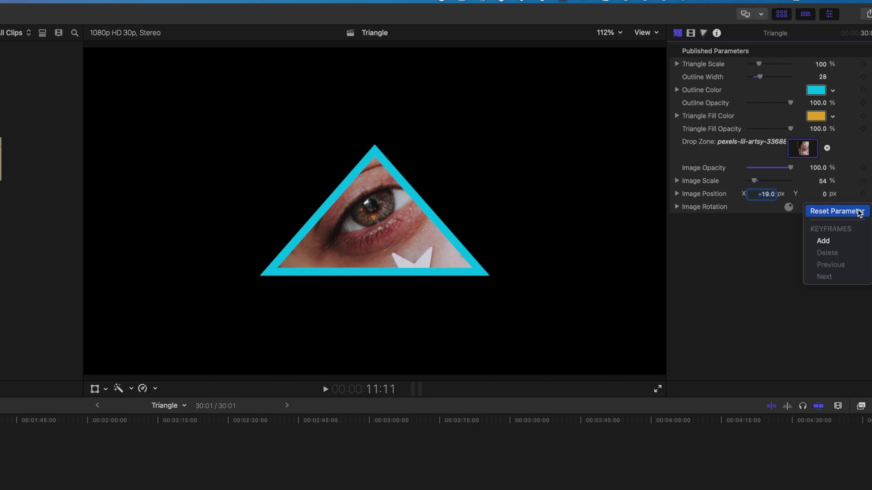
pyautogui.click(857, 212)
pyautogui.moveTo(829, 196); pyautogui.dragTo(829, 188)
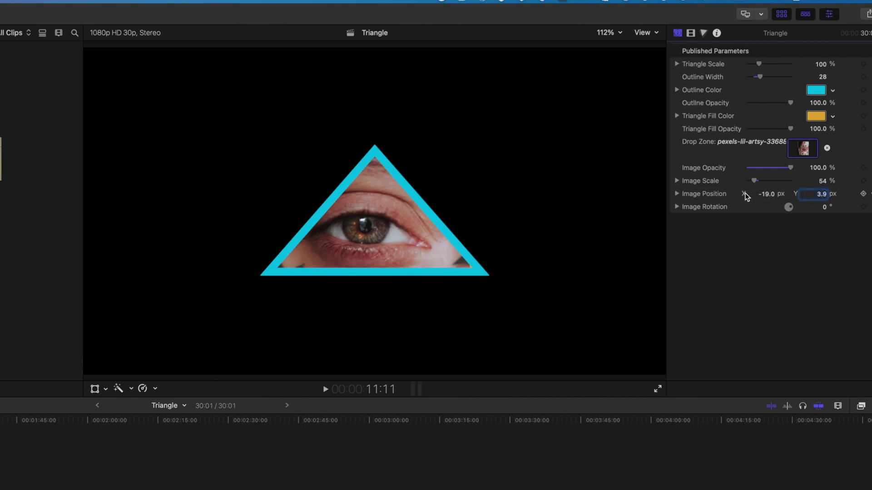
pyautogui.moveTo(767, 194); pyautogui.dragTo(778, 172)
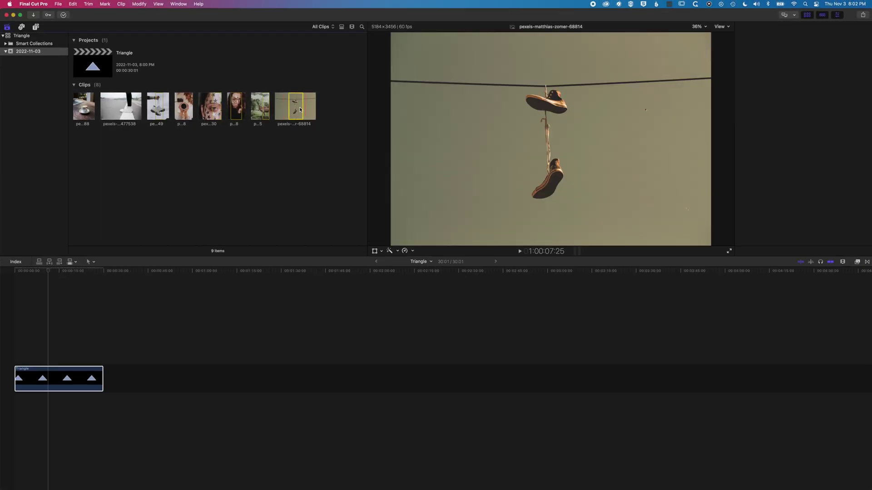
pyautogui.moveTo(300, 111); pyautogui.dragTo(258, 380)
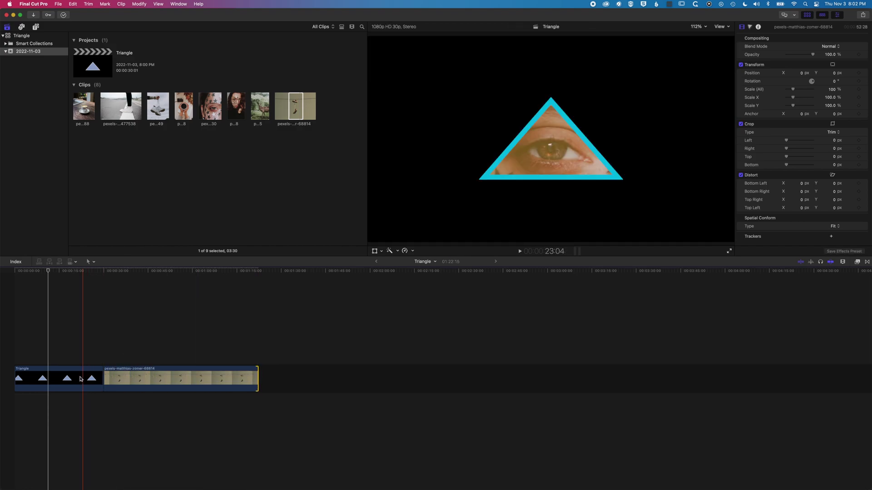
# Stack the Triangle above the shoe clip and set the shoe clip to Fill at about 27% opacity.
pyautogui.moveTo(80, 379); pyautogui.dragTo(81, 350)
pyautogui.click(57, 271)
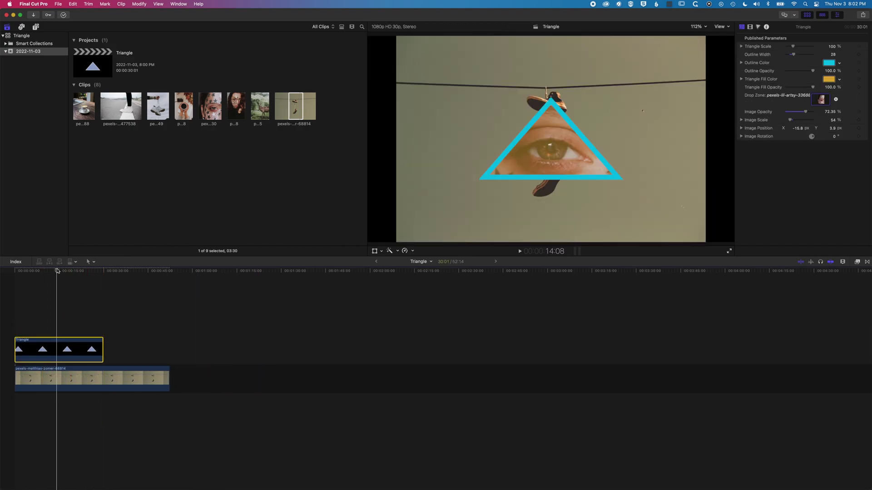
pyautogui.click(102, 379)
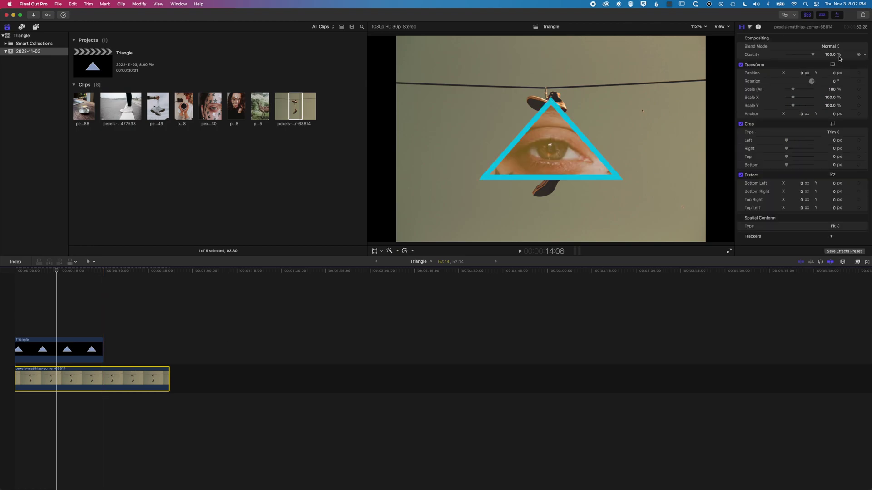
pyautogui.click(837, 226)
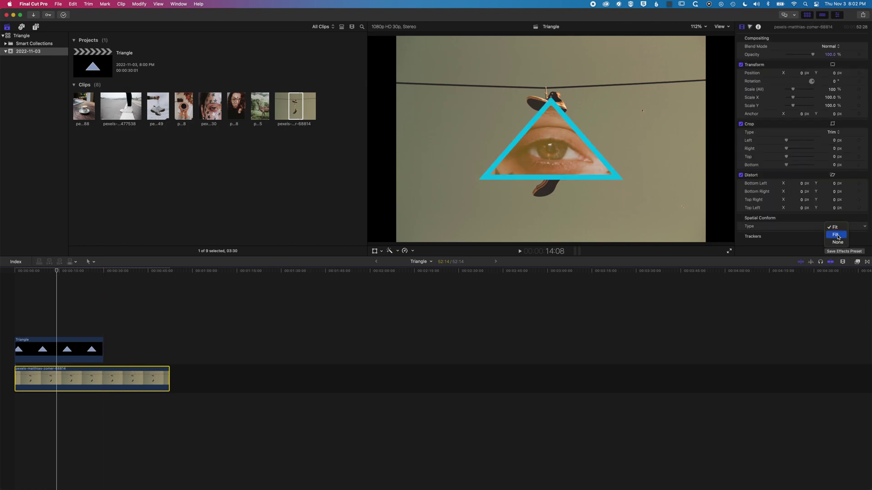
pyautogui.click(835, 234)
pyautogui.moveTo(814, 55); pyautogui.dragTo(795, 56)
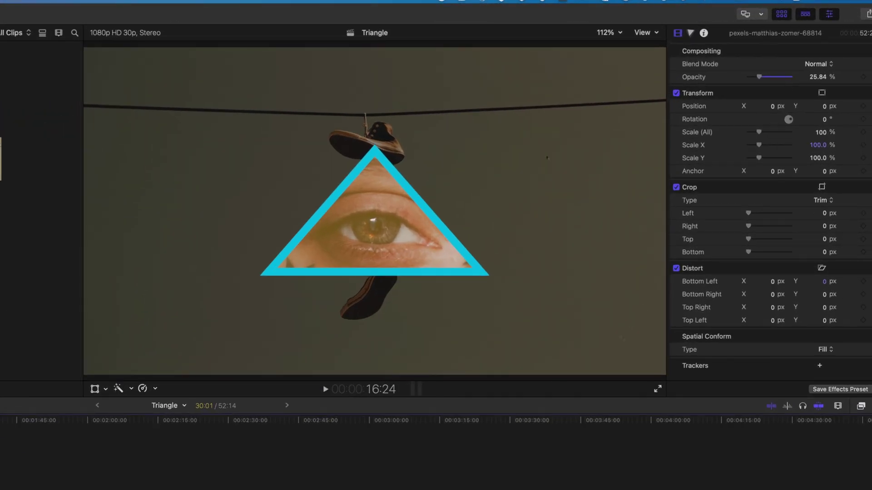
pyautogui.press('super+Up')
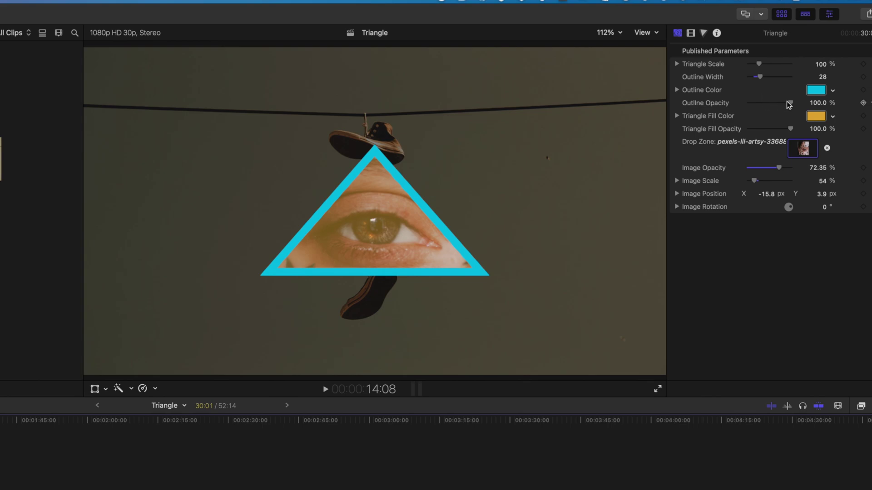
# Test the outline and fill opacity, then bring Triangle Fill Opacity and Image Opacity back to 100%.
pyautogui.moveTo(791, 106)
pyautogui.mouseDown()
pyautogui.moveTo(759, 106)
pyautogui.moveTo(792, 106)
pyautogui.mouseUp()
pyautogui.moveTo(789, 131); pyautogui.dragTo(761, 131)
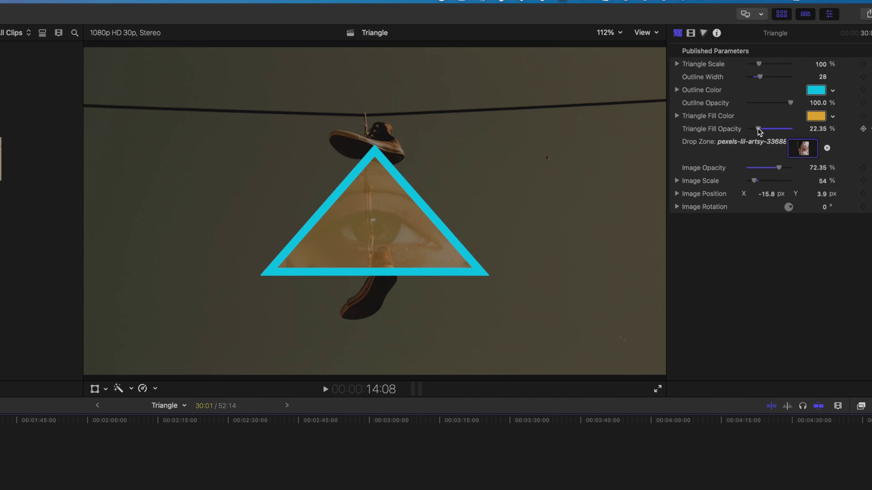
pyautogui.moveTo(759, 131); pyautogui.dragTo(807, 133)
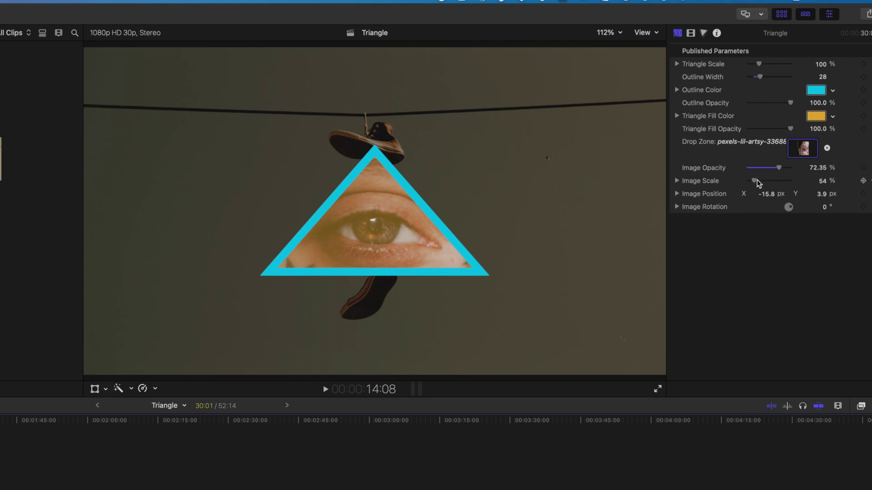
pyautogui.moveTo(778, 167); pyautogui.dragTo(796, 167)
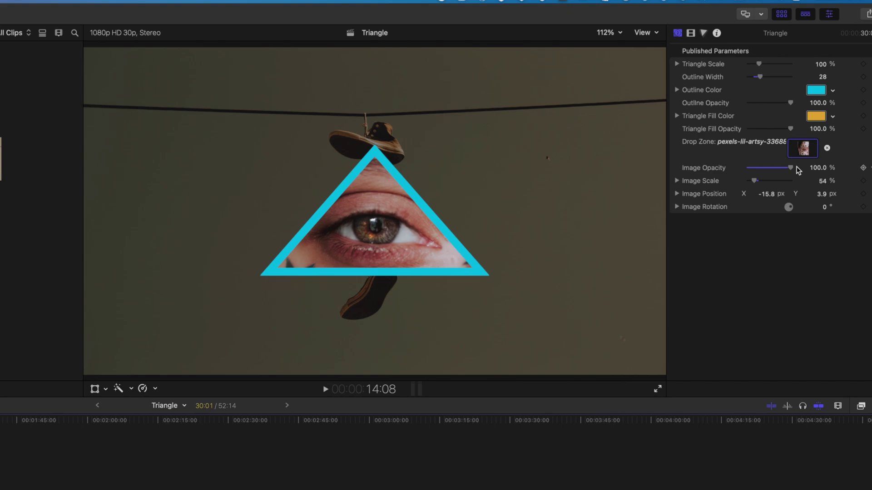
# Tilt the eye triangle and move it to the right of the sneakers with the on-screen transform handles.
pyautogui.click(95, 389)
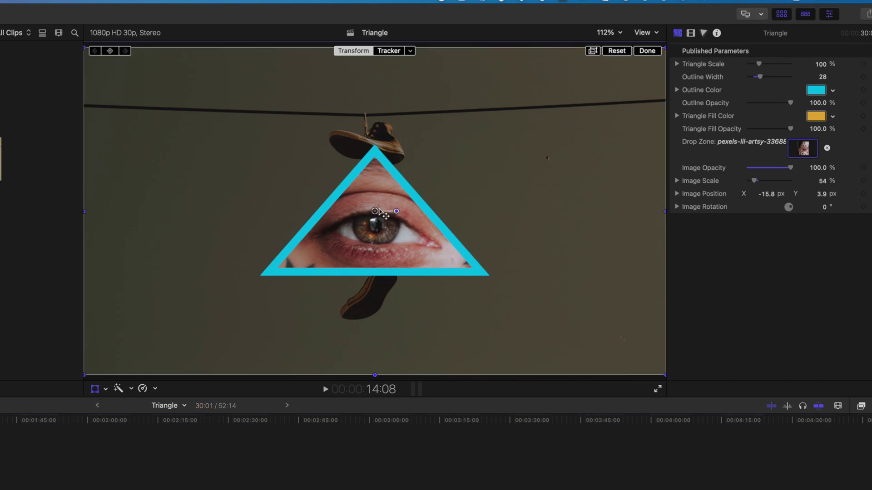
pyautogui.moveTo(380, 212); pyautogui.dragTo(526, 197)
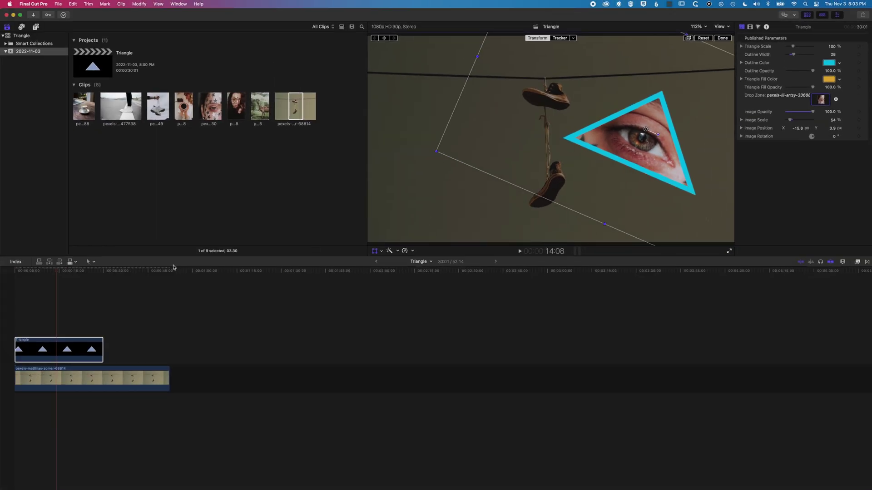
# Add a second Triangle generator above the first and slide the cyan eye triangle further right.
pyautogui.click(37, 27)
pyautogui.moveTo(205, 98); pyautogui.dragTo(15, 323)
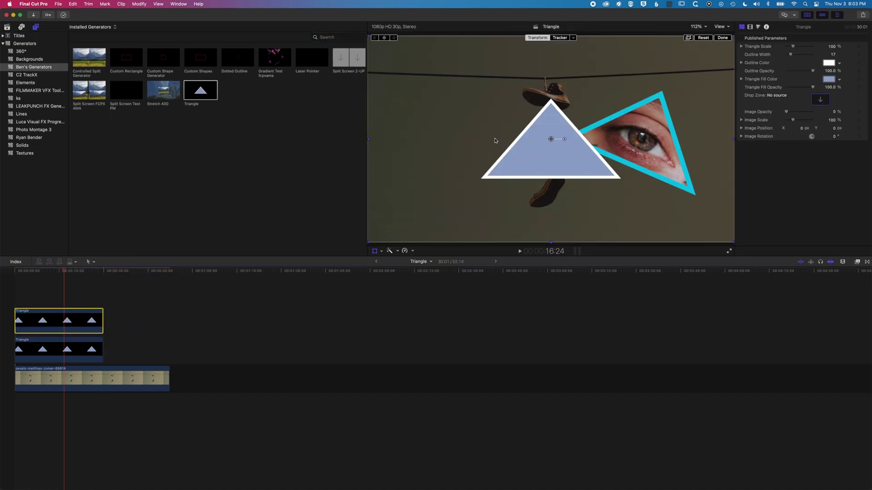
pyautogui.click(74, 348)
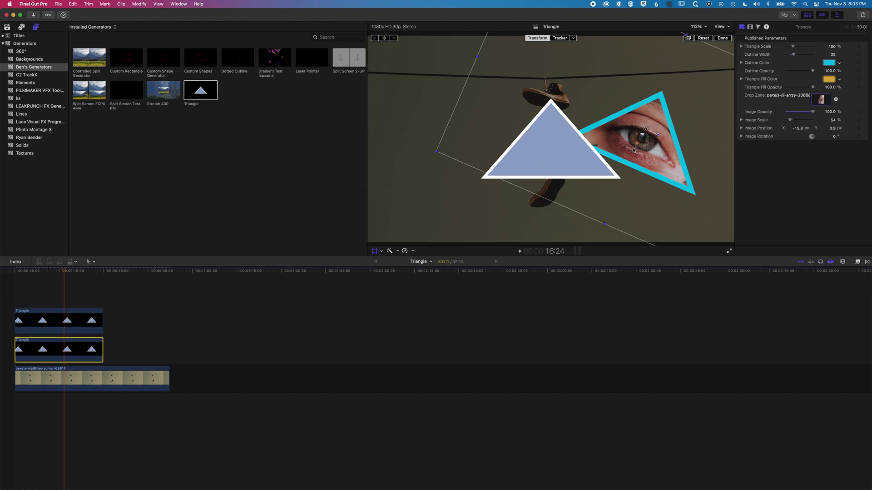
pyautogui.moveTo(651, 129); pyautogui.dragTo(678, 128)
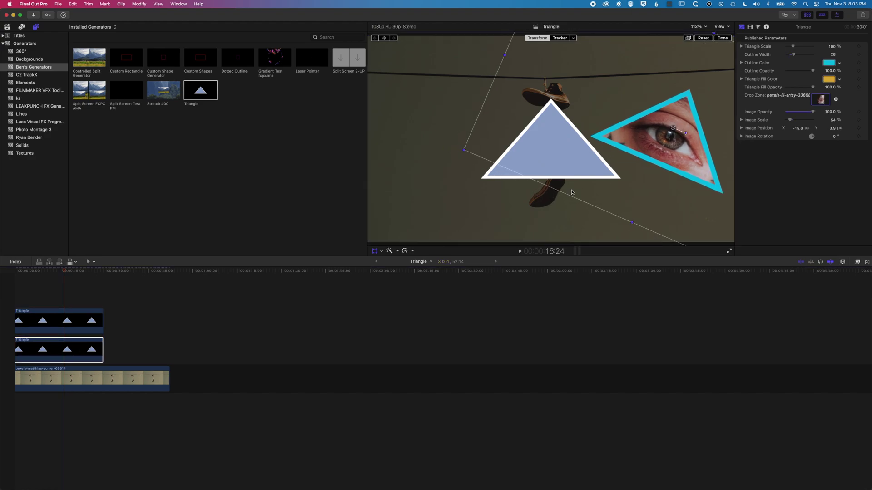
pyautogui.click(66, 324)
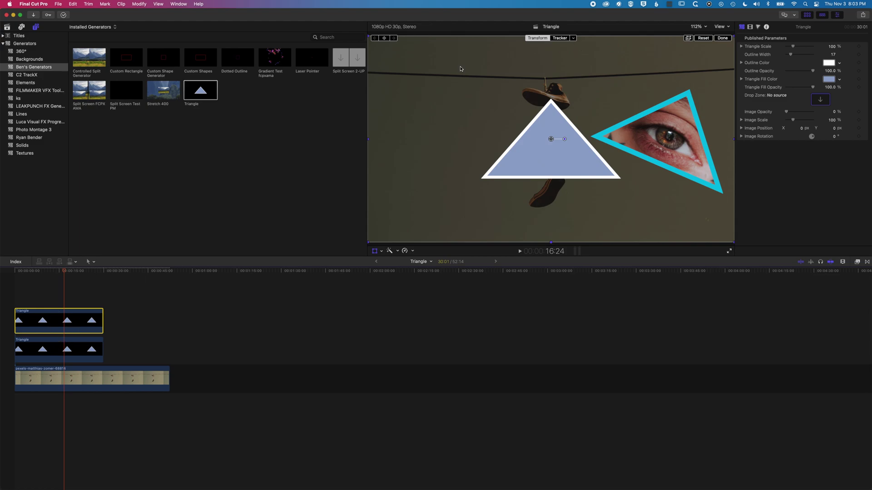
pyautogui.click(375, 251)
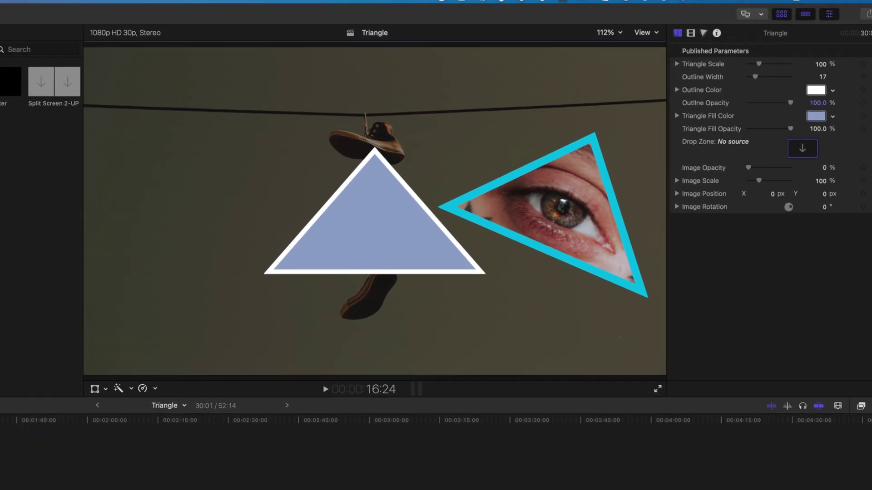
# Put the coffee cup photo in the new triangle's Drop Zone at 100% opacity, 37% scale, Y 6.4.
pyautogui.click(812, 148)
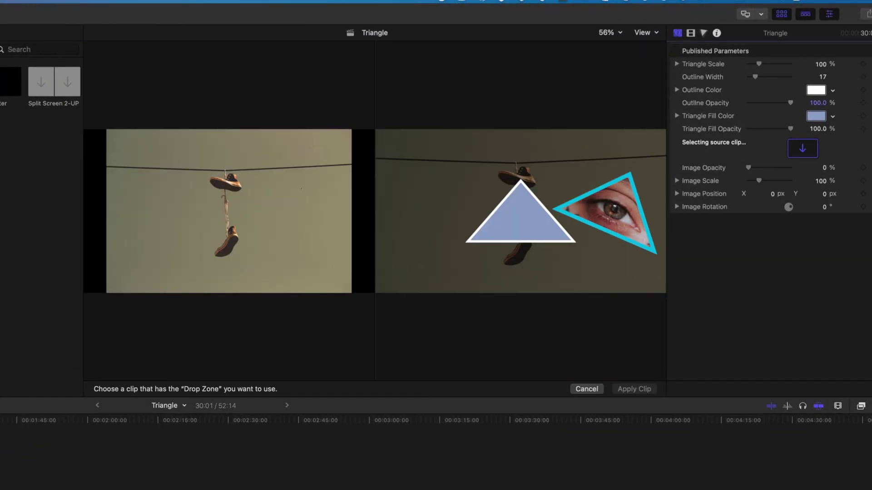
pyautogui.press('super+1')
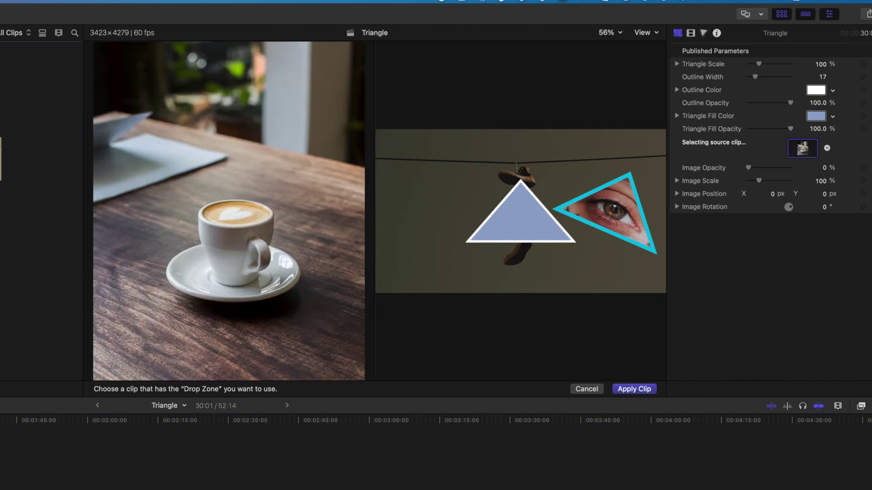
pyautogui.click(634, 389)
pyautogui.moveTo(750, 169)
pyautogui.mouseDown()
pyautogui.moveTo(798, 172)
pyautogui.moveTo(753, 183)
pyautogui.mouseUp()
pyautogui.moveTo(820, 194); pyautogui.dragTo(824, 191)
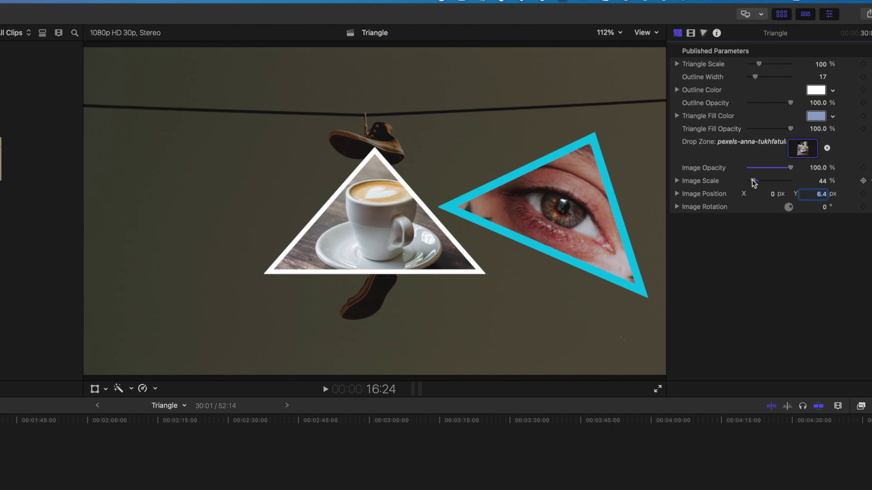
pyautogui.moveTo(753, 181); pyautogui.dragTo(772, 196)
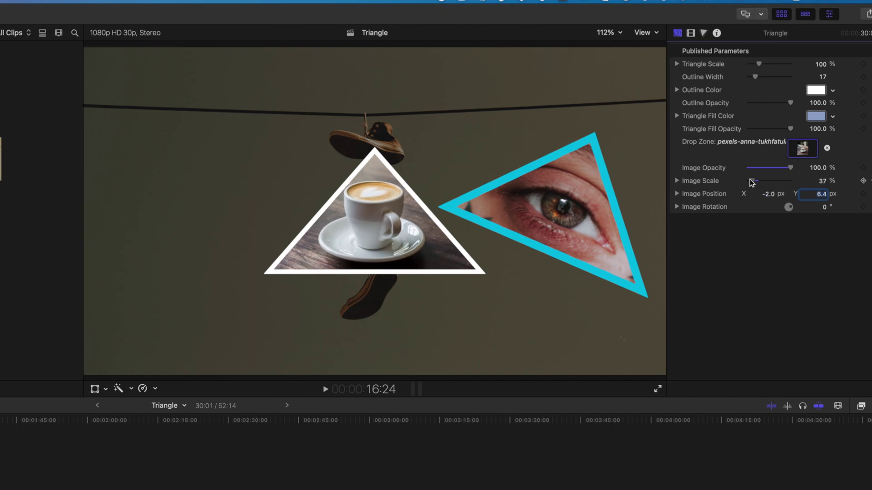
# Make the coffee triangle's outline yellow at width 14, and thin the eye triangle's cyan outline to 14.
pyautogui.click(832, 90)
pyautogui.click(821, 110)
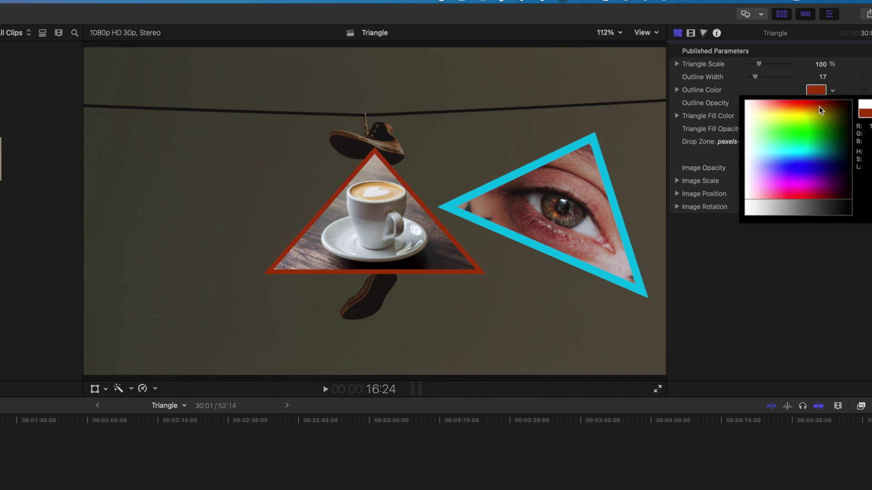
pyautogui.moveTo(821, 111); pyautogui.dragTo(800, 116)
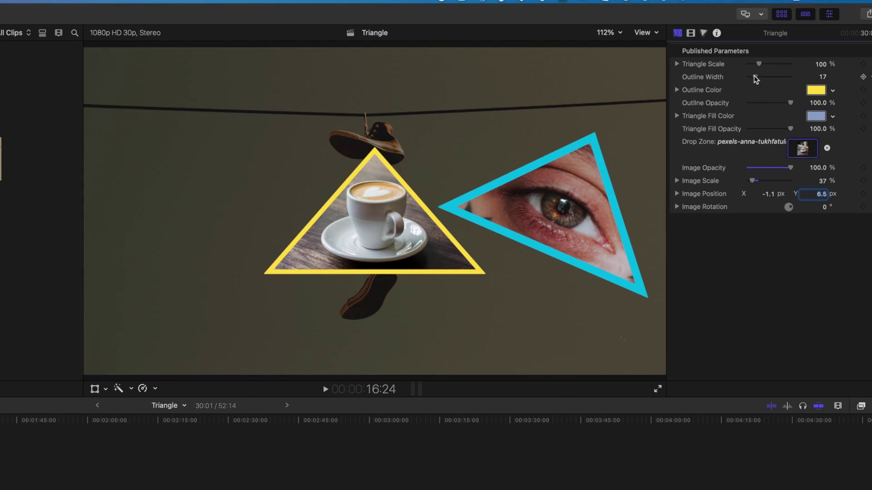
pyautogui.moveTo(755, 77); pyautogui.dragTo(754, 78)
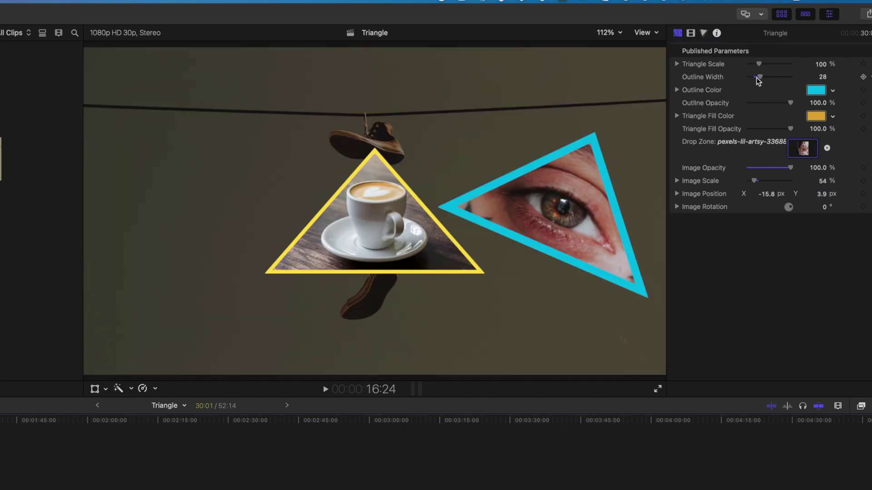
pyautogui.moveTo(757, 78); pyautogui.dragTo(754, 77)
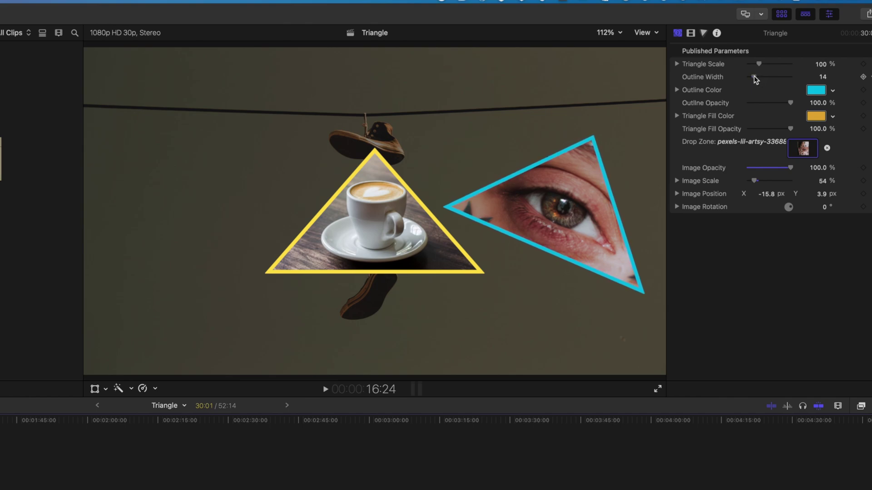
# With the on-screen transform handles, move the coffee cup triangle left of the hanging sneakers.
pyautogui.click(94, 388)
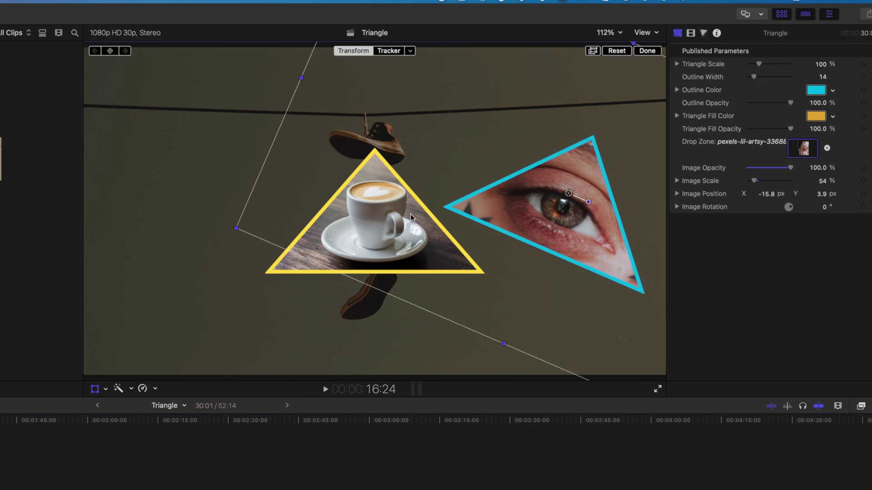
pyautogui.click(185, 284)
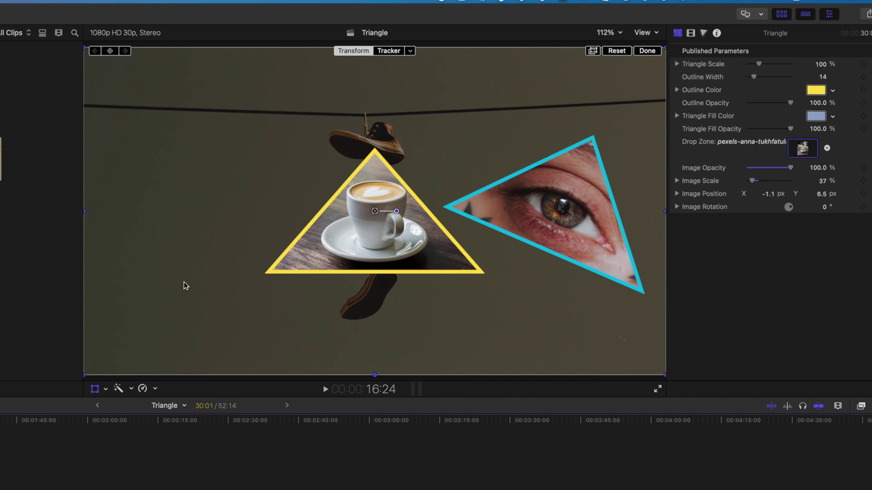
pyautogui.moveTo(362, 219); pyautogui.dragTo(221, 215)
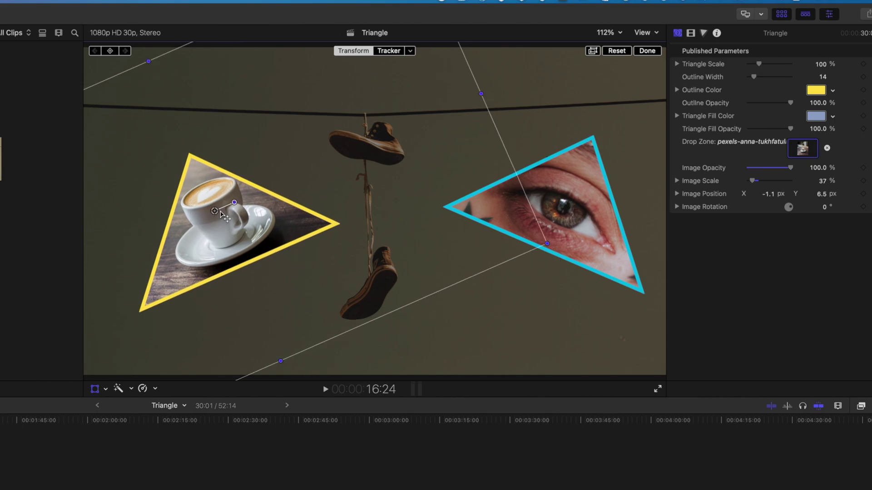